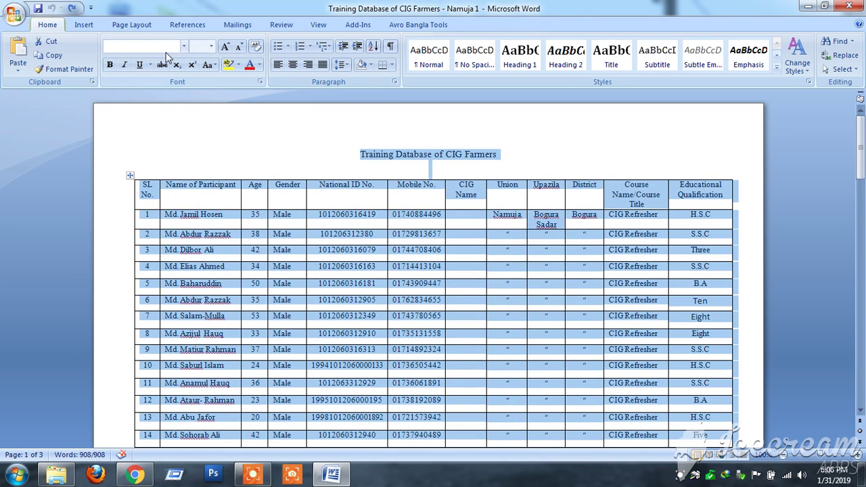
Shrink the whole document, title and tables, to font size 9, then deselect
left_click(211, 46)
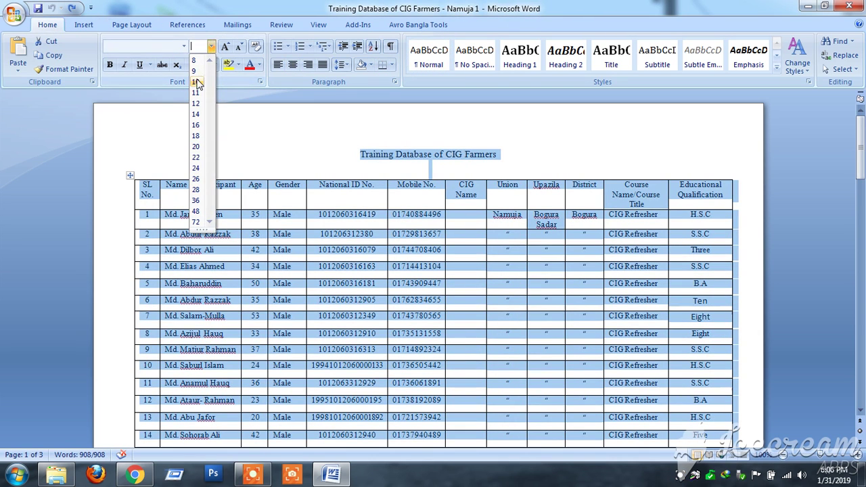
left_click(196, 81)
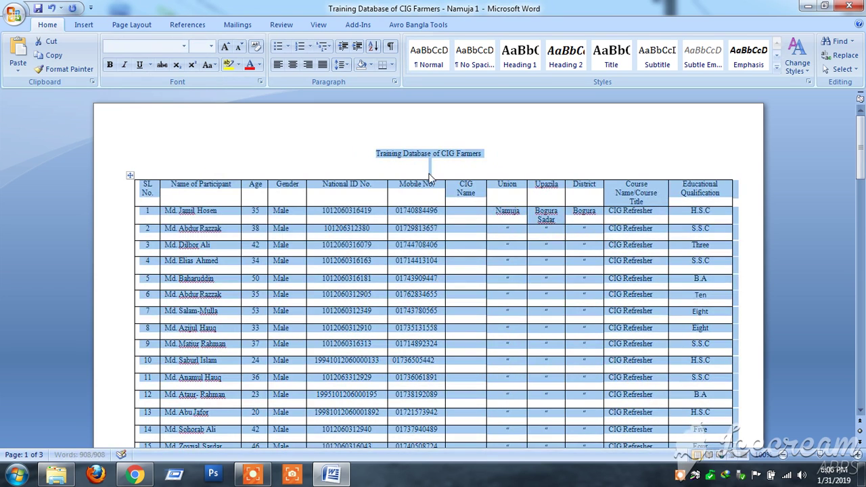
left_click(481, 215)
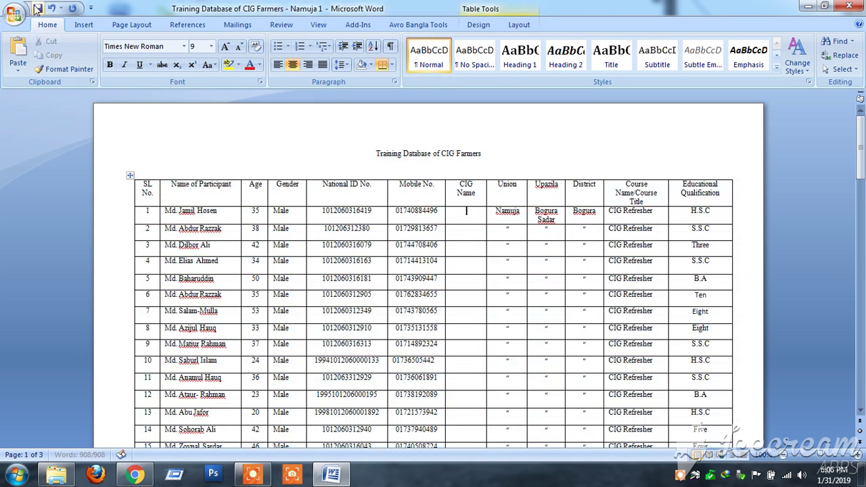
Save the document and paste Namuja, Bogura Sadar, Bogura over the first table's ditto cells
left_click(38, 8)
left_click_drag(522, 220, 580, 218)
key("ctrl+c")
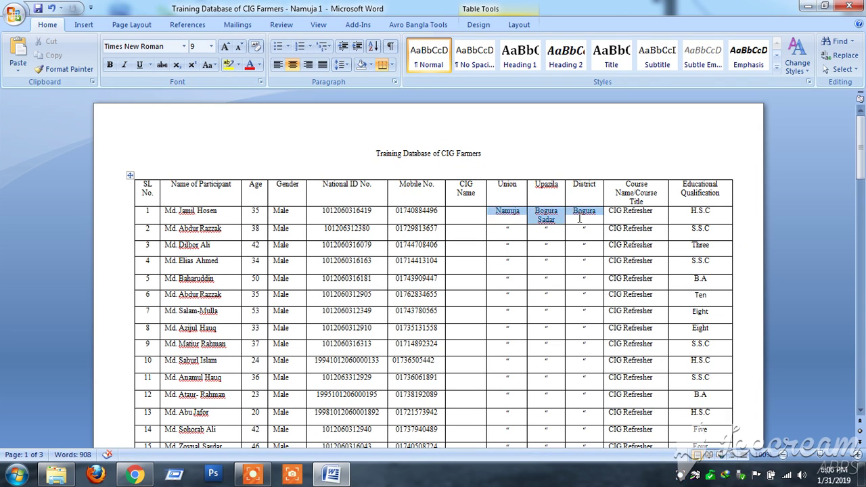
mouse_move(506, 230)
left_mouse_down()
mouse_move(537, 465)
mouse_move(577, 357)
left_mouse_up()
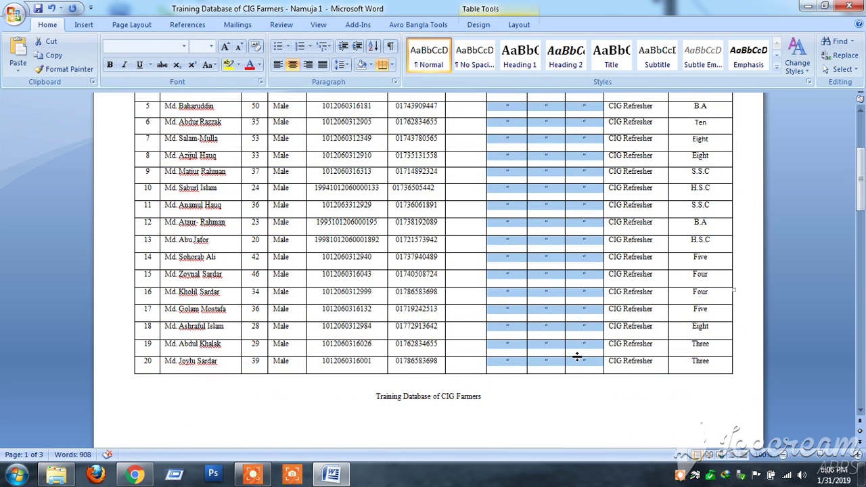
key("ctrl+v")
Paste Namuja, Bogura Sadar, Bogura over the ditto cells in the second and third tables
scroll(538, 328, "down", 6)
scroll(531, 312, "down", 3)
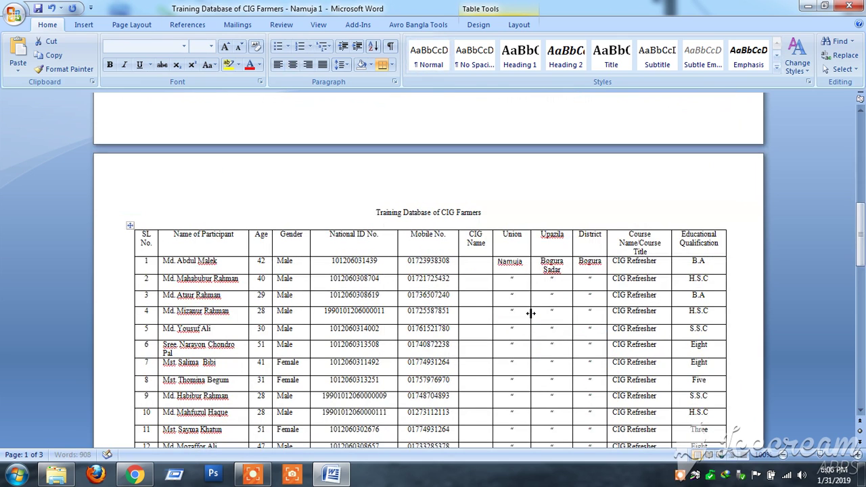
mouse_move(506, 278)
left_mouse_down()
mouse_move(529, 292)
mouse_move(581, 385)
mouse_move(581, 423)
left_mouse_up()
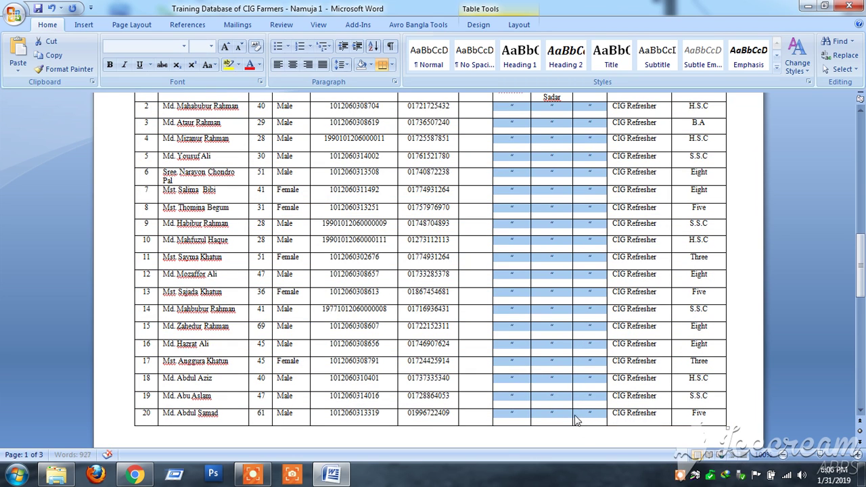
key("ctrl+v")
scroll(561, 360, "down", 7)
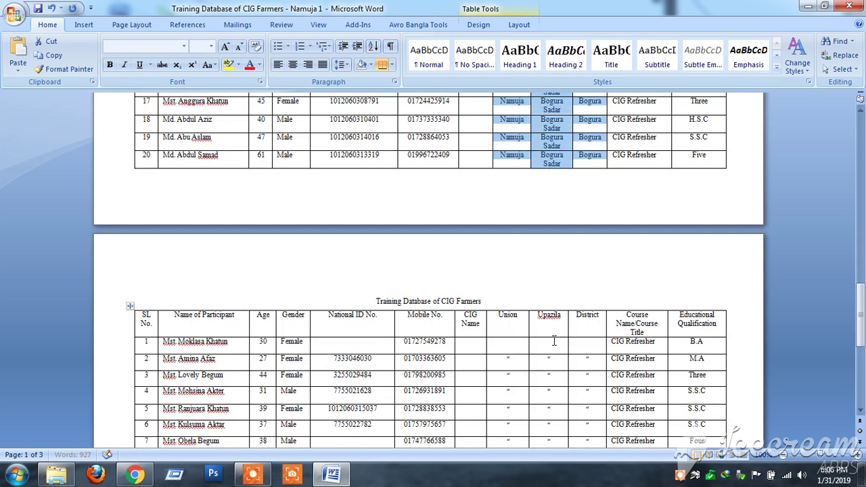
scroll(554, 341, "down", 4)
mouse_move(509, 247)
left_mouse_down()
mouse_move(563, 293)
mouse_move(586, 359)
left_mouse_up()
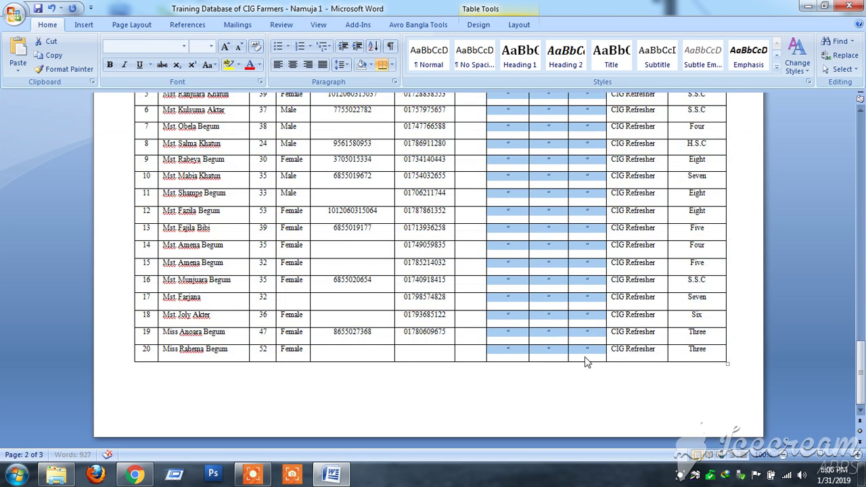
type("Namuja\tBogura Sadar\tBogura Namuja\tBogura Sadar\tBogura Namuja\tBogura Sadar\tBogura Namuja\tBogura Sadar\tBogura Namuja\tBogura Sadar\tBogura Namuja\tBogura Sadar\tBogura Namuja\tBogura Sadar\tBogura Namuja\tBogura Sadar\tBogura Namuja\tBogura Sadar\tBogura Namuja\tBogura Sadar\tBogura Namuja\tBogura Sadar\tBogura Namuja\tBogura Sadar\tBogura Namuja\tBogura Sadar\tBogura Namuja\tBogura Sadar\tBogura Namuja\tBogura Sadar\tBogura Namuja\tBogura Sadar\tBogura Namuja\tBogura Sadar\tBogura Namuja\tBogura Sadar\tBogura Namuja\tBogura Sadar\tBogura Namuja\tBogura Sadar\tBogura")
scroll(564, 324, "up", 5)
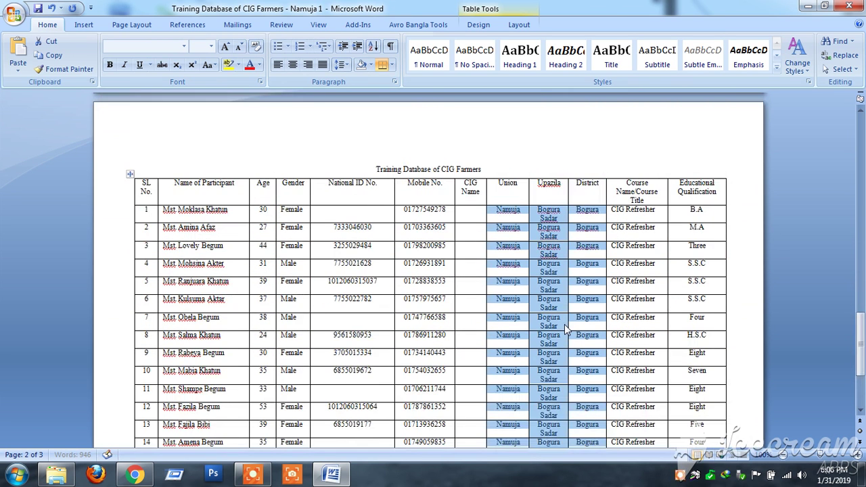
scroll(565, 324, "up", 3)
scroll(628, 323, "down", 5)
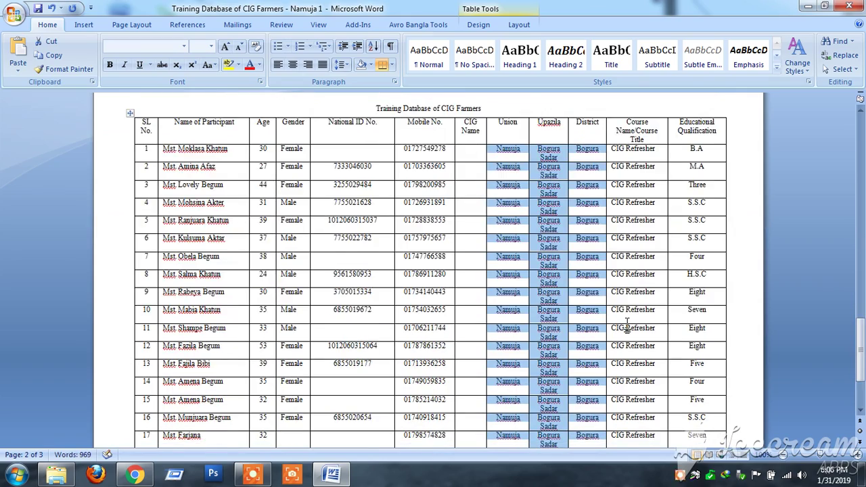
scroll(522, 295, "up", 5)
scroll(524, 292, "up", 7)
scroll(524, 293, "down", 7)
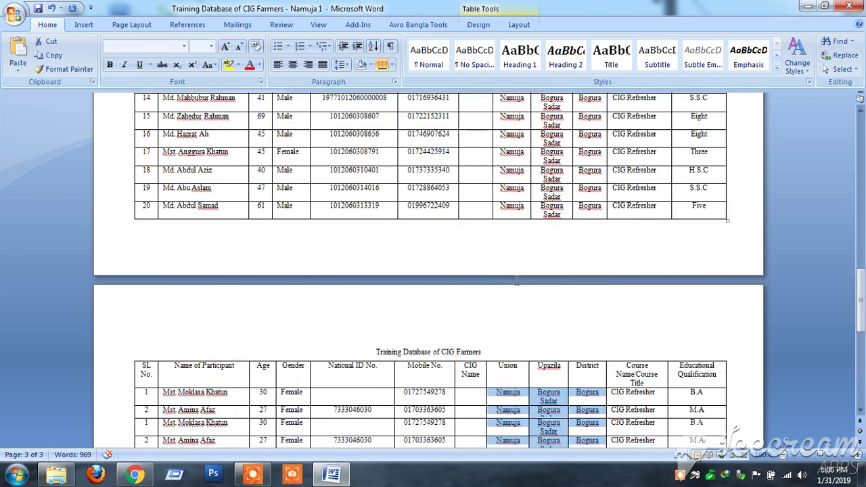
scroll(483, 257, "down", 8)
scroll(484, 257, "up", 4)
scroll(390, 242, "up", 2)
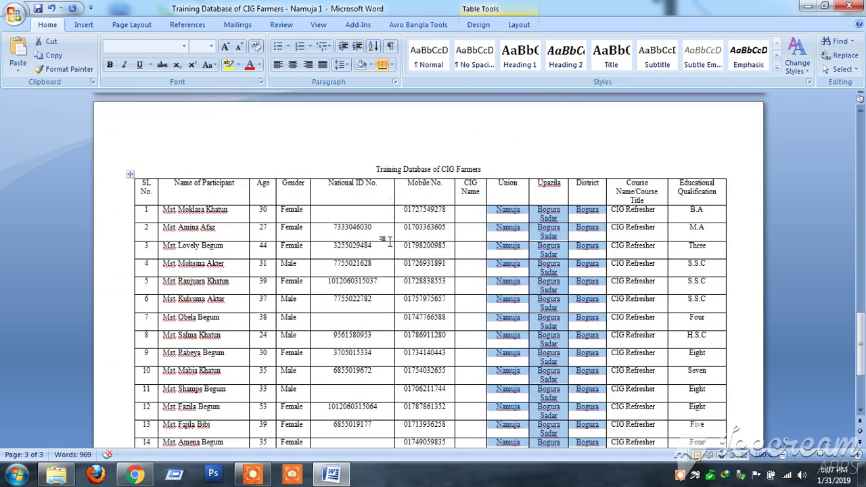
Narrow the National ID and Mobile columns to widen CIG Name in the page-3 and page-2 tables
left_click(383, 194)
left_click_drag(377, 193, 376, 193)
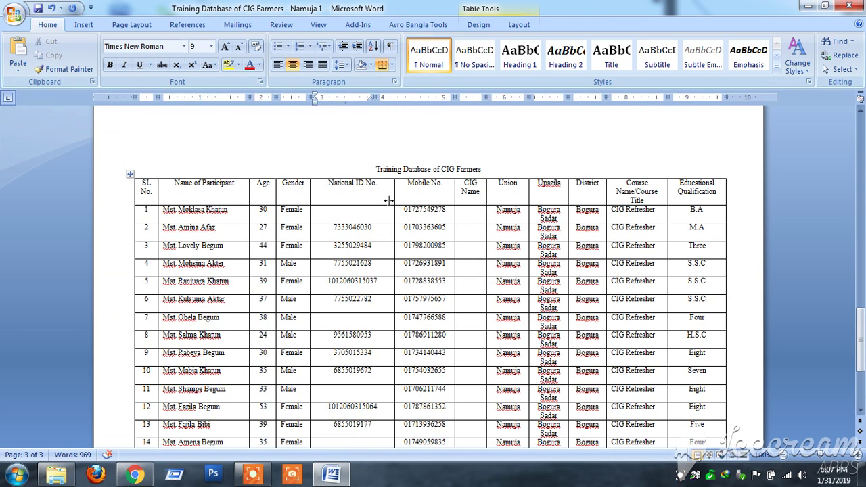
left_click_drag(454, 192, 434, 214)
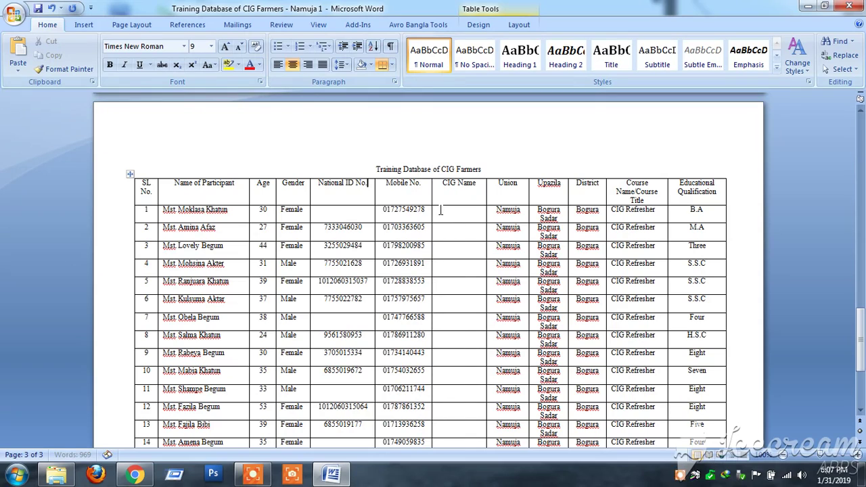
scroll(434, 214, "up", 1)
scroll(434, 215, "up", 8)
scroll(433, 214, "up", 10)
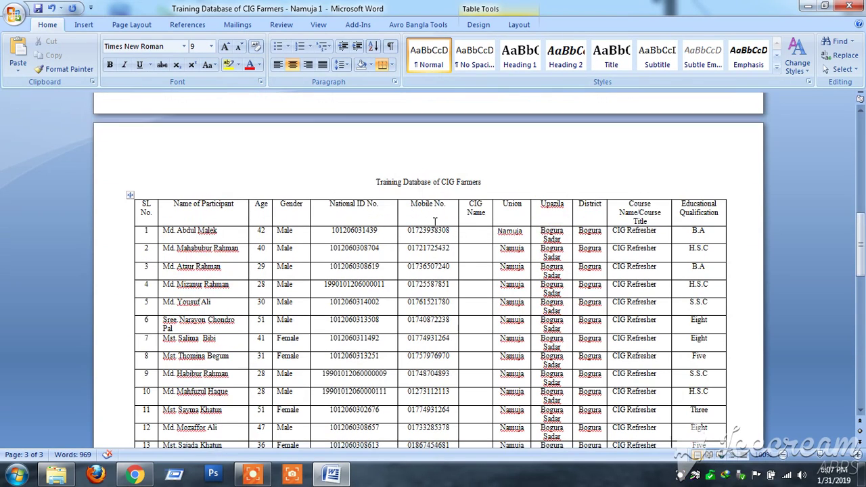
left_click_drag(397, 212, 383, 213)
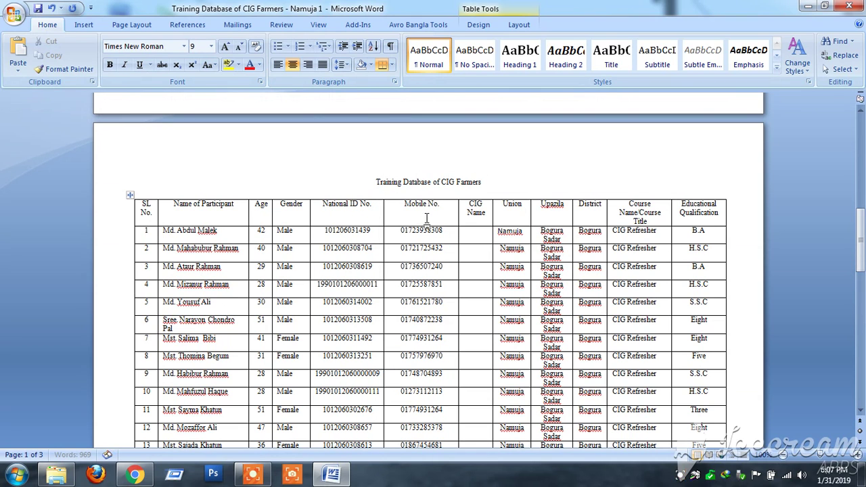
left_click_drag(457, 212, 439, 212)
Resize the first table's columns the same way so its CIG Name heading fits one line
scroll(448, 220, "up", 1)
scroll(447, 220, "up", 6)
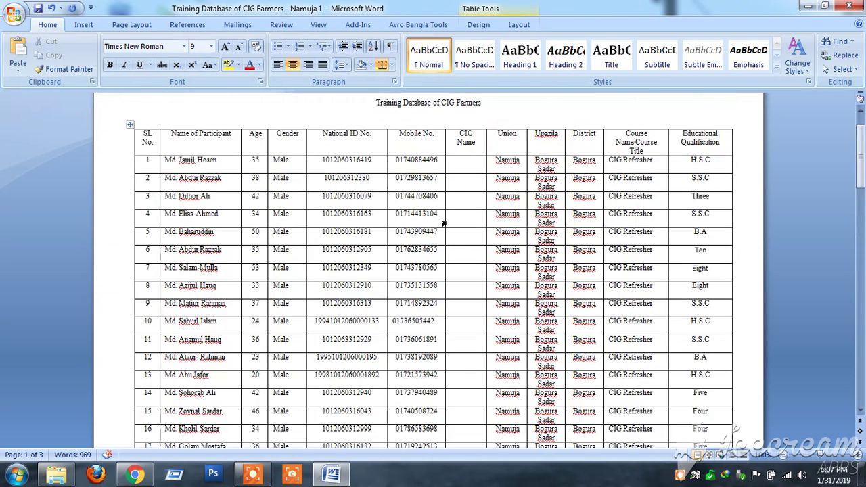
scroll(444, 215, "up", 1)
left_click_drag(387, 198, 364, 201)
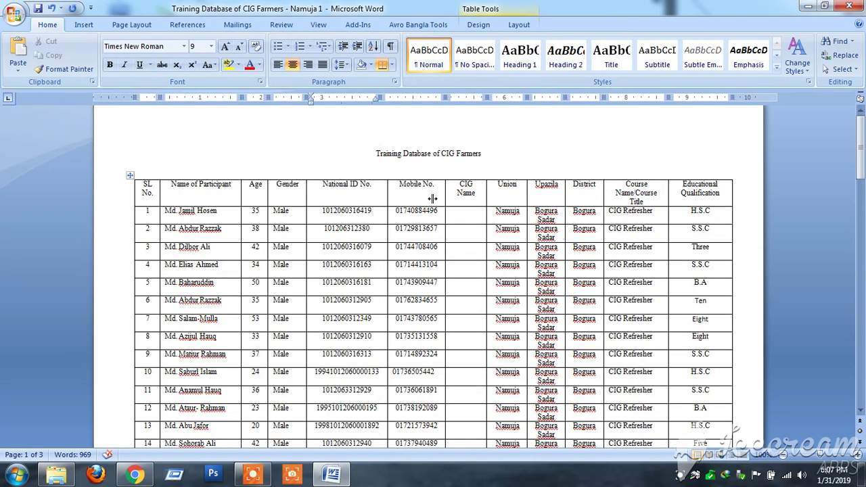
left_click_drag(443, 196, 473, 230)
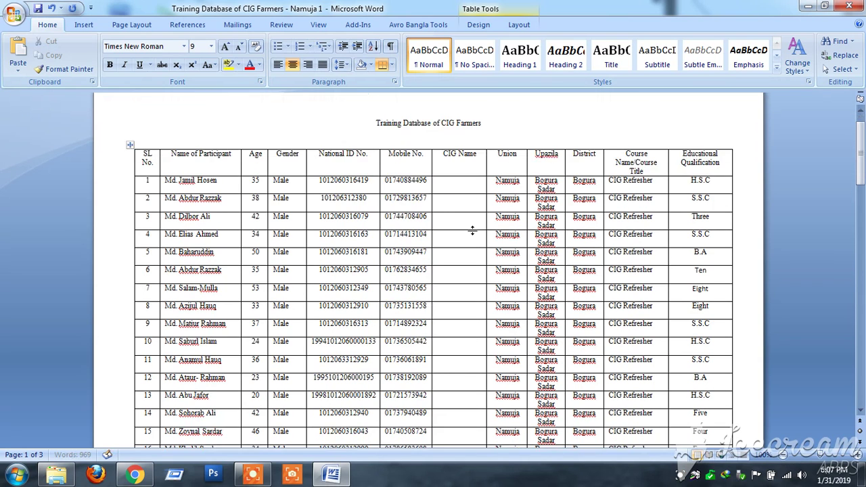
scroll(467, 235, "down", 5)
scroll(467, 233, "up", 4)
scroll(467, 234, "up", 1)
Merge the first table's CIG Name cells for rows 1–20 into one cell
left_click(460, 212)
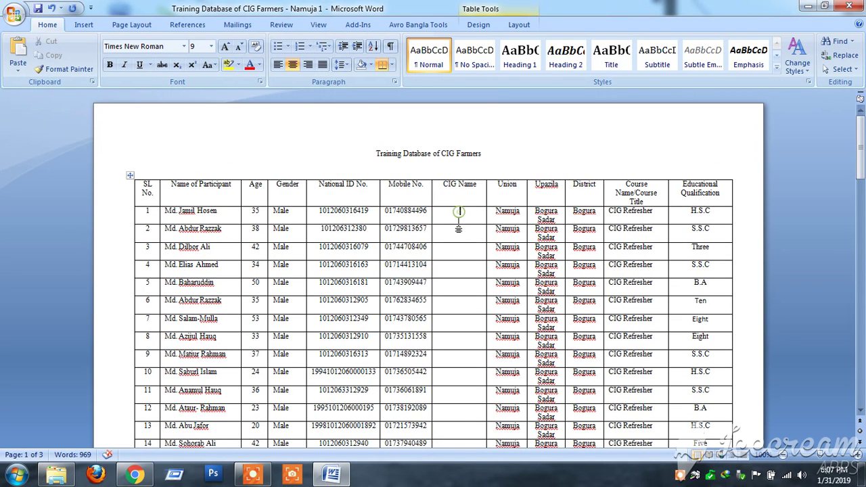
scroll(462, 223, "down", 3)
scroll(446, 199, "up", 1)
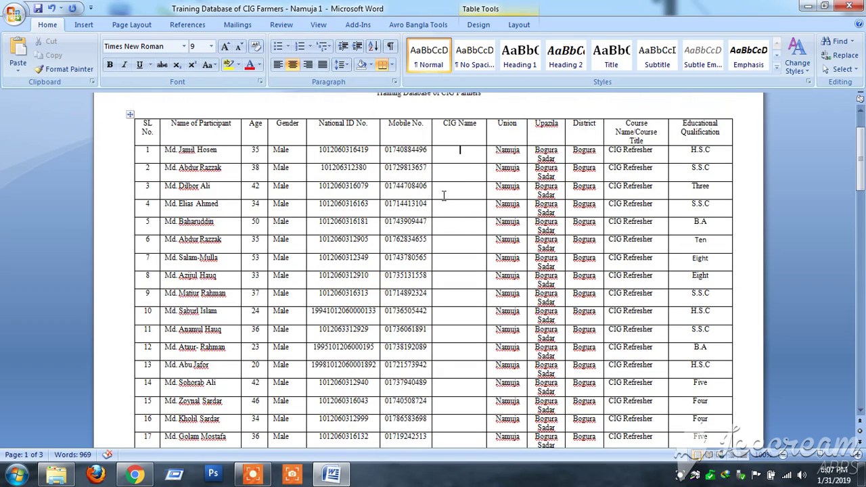
left_click_drag(466, 154, 469, 394)
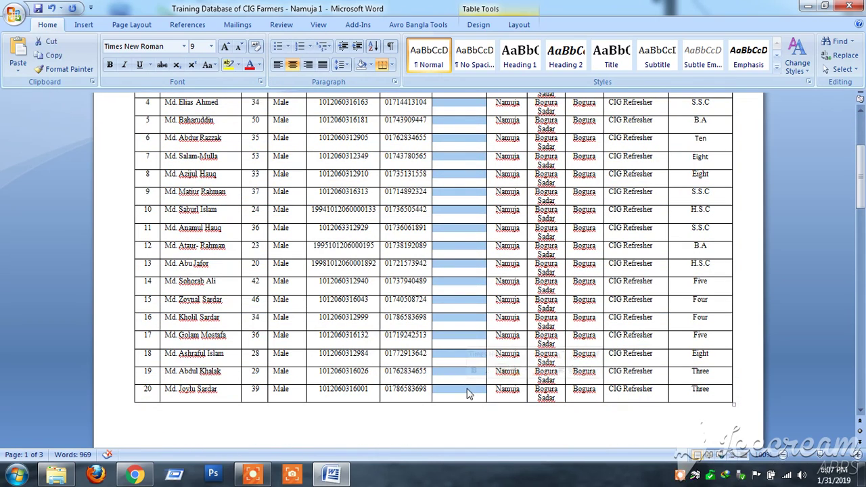
key("alt+a")
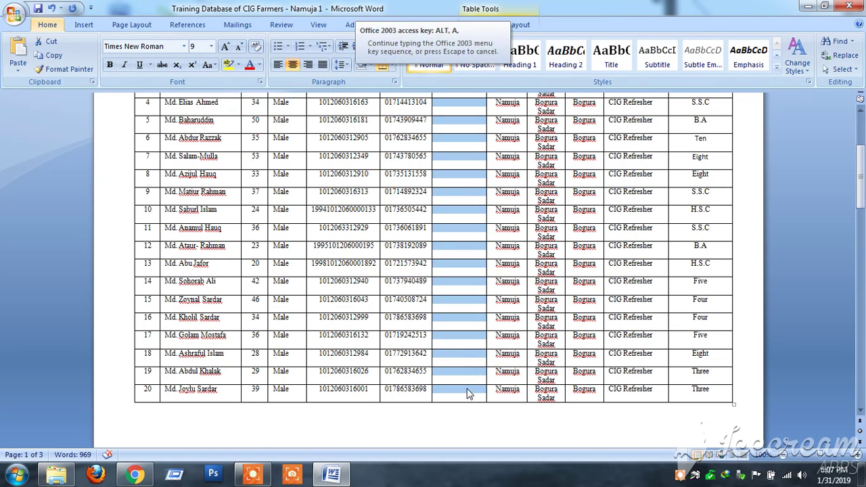
key("m")
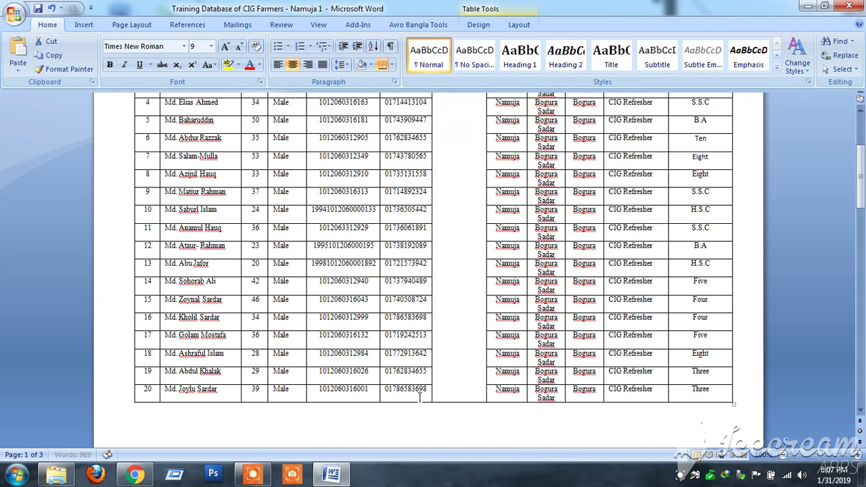
Merge the page-2 table's CIG Name cells for rows 1–20 into one cell
scroll(427, 365, "down", 8)
scroll(428, 366, "down", 3)
left_click_drag(456, 218, 464, 247)
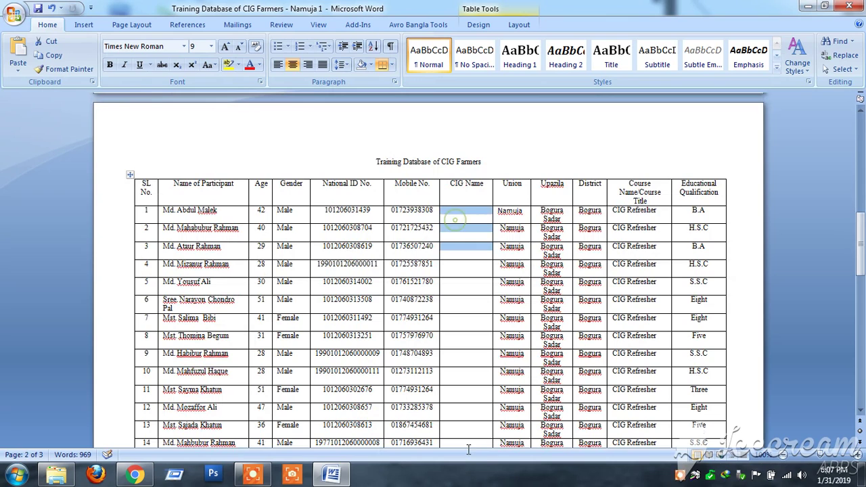
mouse_move(469, 449)
left_mouse_down()
mouse_move(482, 411)
mouse_move(484, 440)
left_mouse_up()
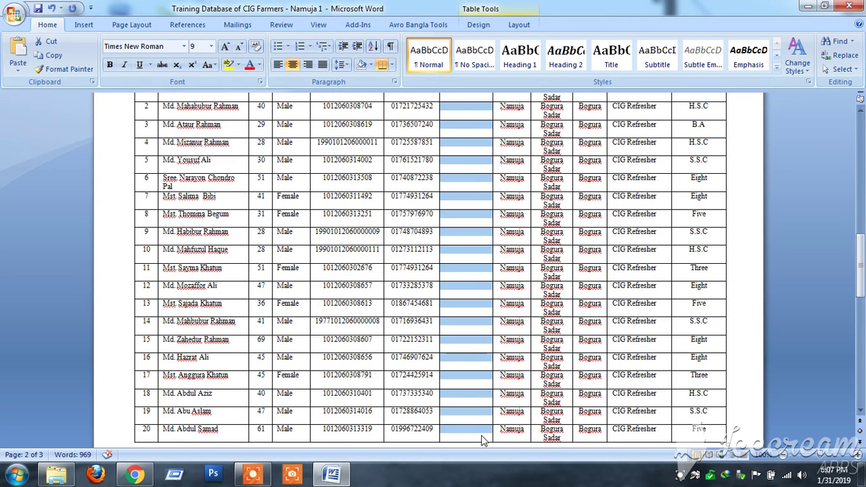
key("alt+a")
key("m")
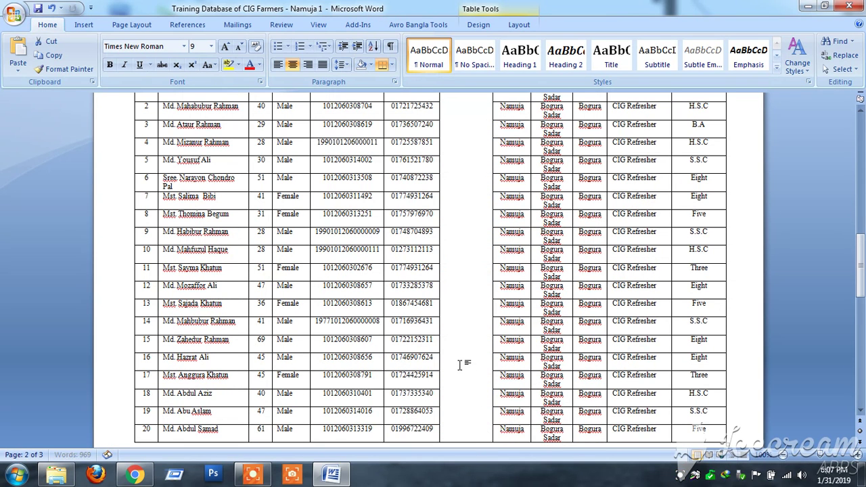
Merge the page-3 table's CIG Name cells for rows 1–20 into one cell
scroll(460, 361, "down", 5)
scroll(460, 361, "down", 5)
left_click(448, 163)
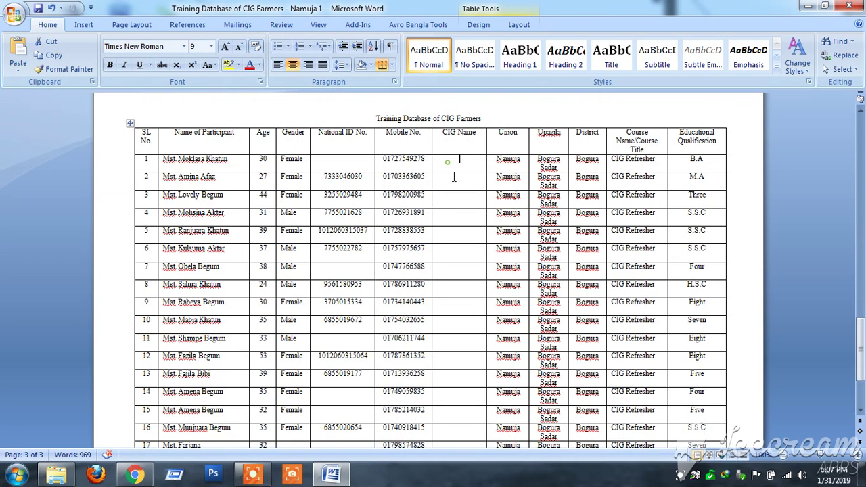
left_click_drag(454, 176, 472, 376)
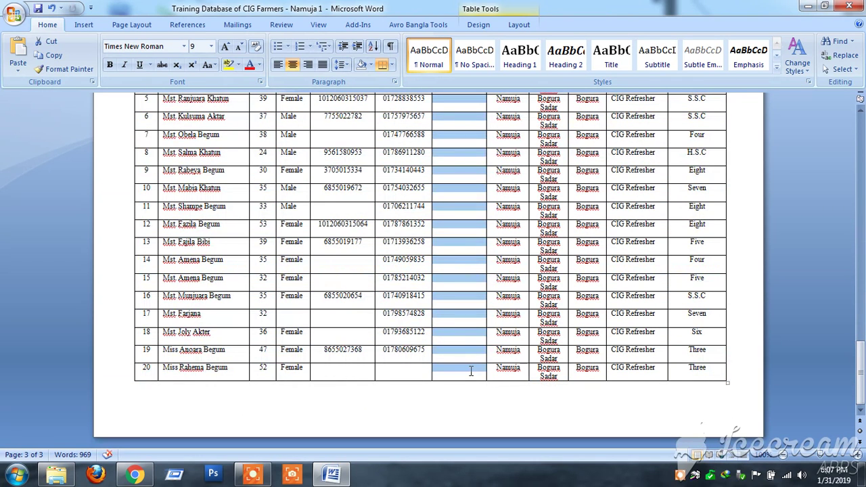
key("alt+a")
key("m")
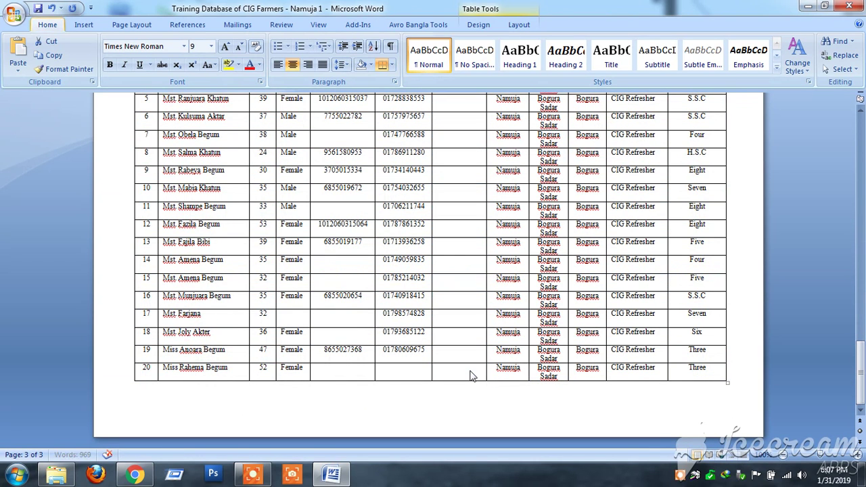
scroll(375, 316, "up", 5)
scroll(406, 298, "up", 5)
scroll(433, 277, "up", 5)
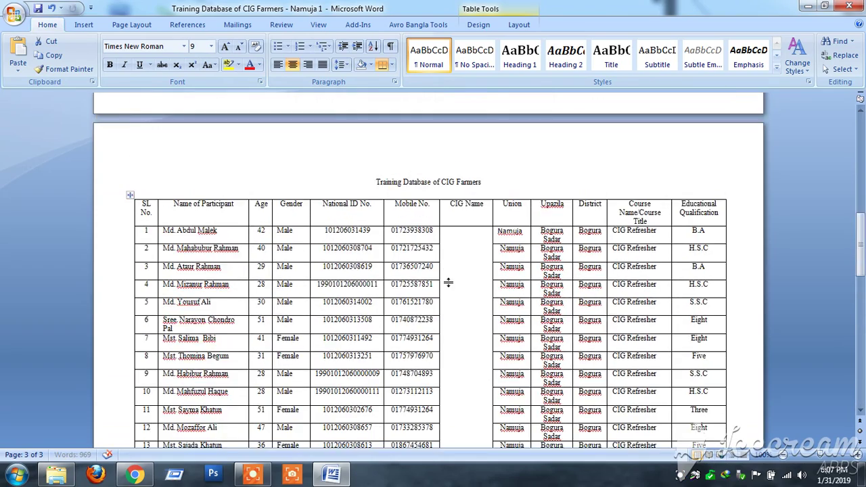
scroll(465, 255, "up", 5)
scroll(463, 237, "up", 5)
scroll(460, 227, "up", 5)
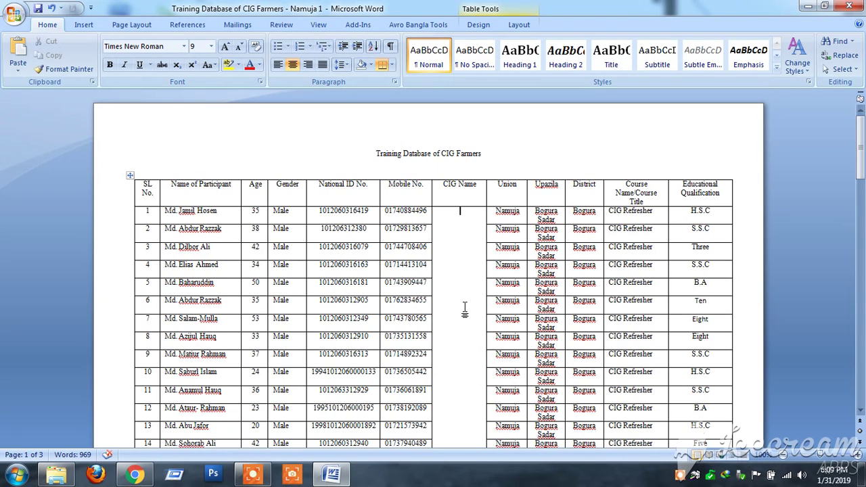
Centre the merged CIG Name cell and type VANDARI, PARA, GORU, MOTA, TAJA and KORUN down it
type("v")
key("ctrl+z")
key("ctrl+z")
key("ctrl+e")
type("VANDA")
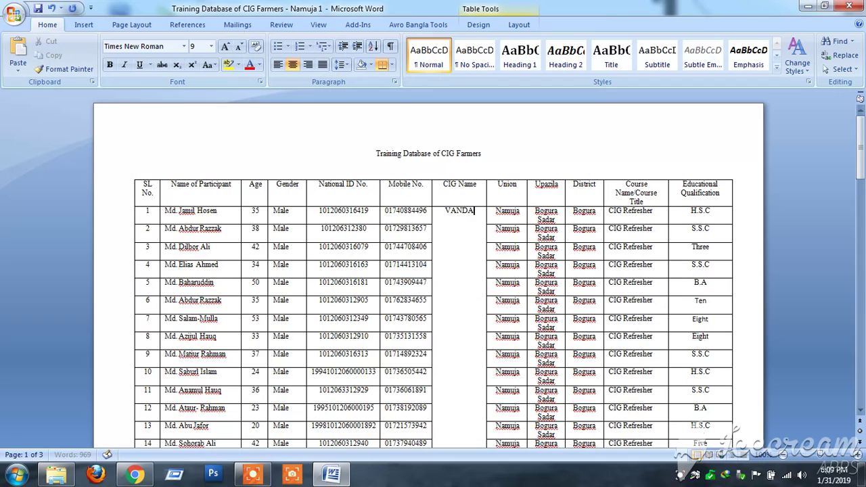
type("R")
type("I")
left_click(460, 237)
type("ARA")
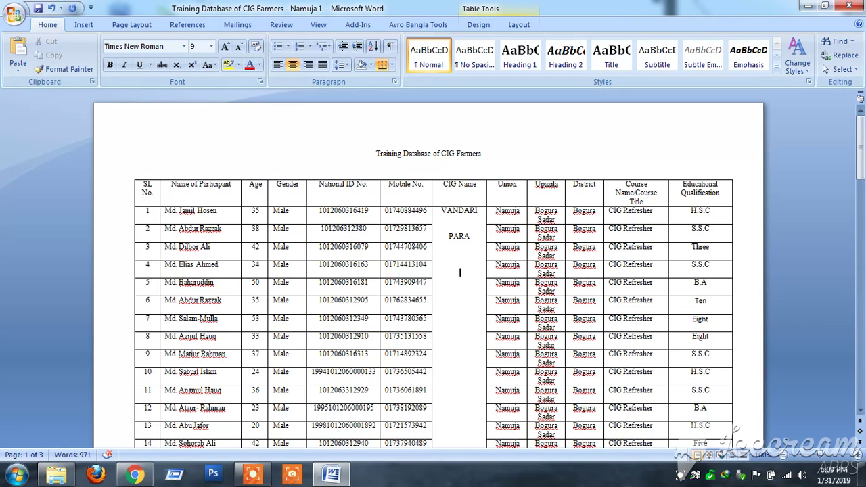
left_click(460, 272)
type("GO")
type("R")
type("U ")
type("MOTA")
key("Return")
key("Return")
key("Return")
type("TAJA")
key("Return")
key("Return")
key("Return")
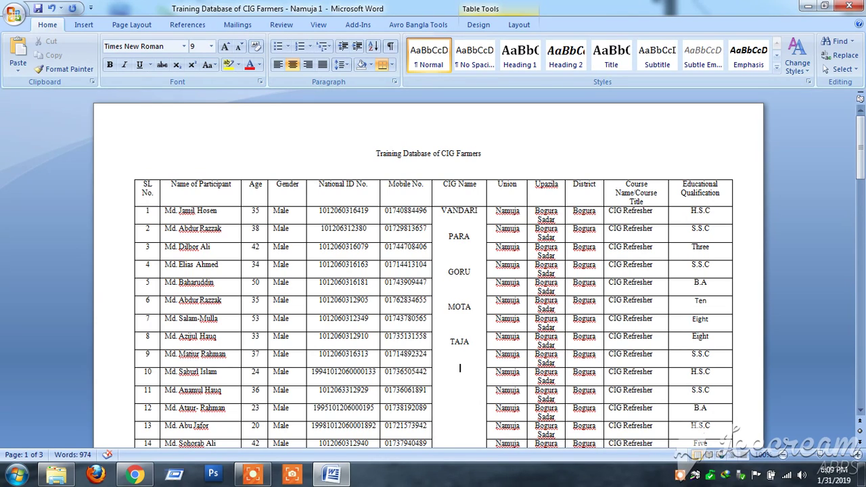
type("KO")
type("RUN")
key("BackSpace")
key("BackSpace")
key("BackSpace")
type("RUN")
Adjust the blank lines around KORUN and add CIG below it
scroll(464, 312, "down", 5)
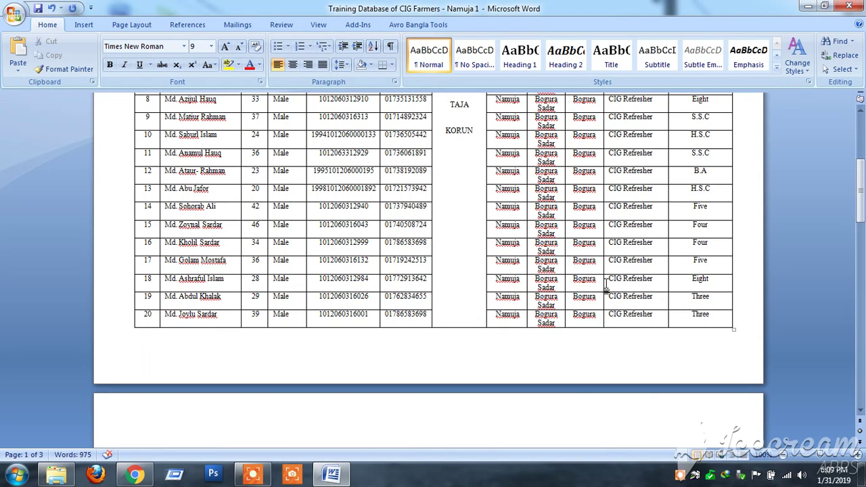
left_click(452, 157)
left_click(478, 131)
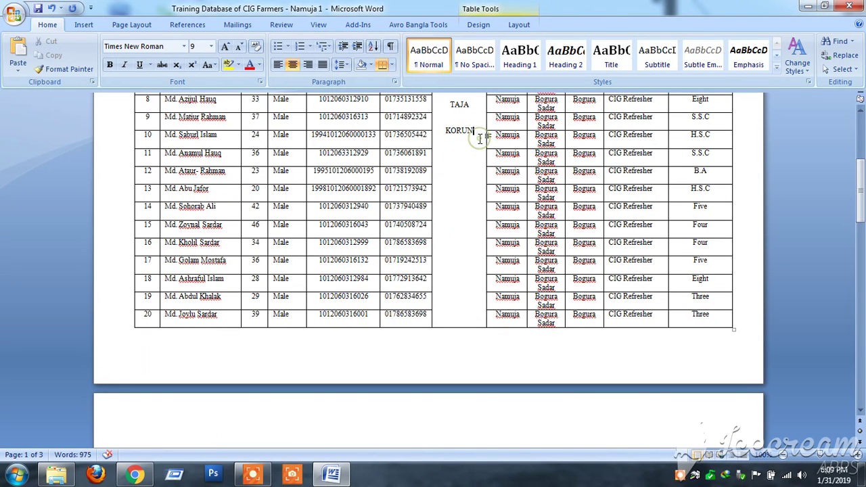
left_click(454, 119)
key("Return")
key("Down")
key("Down")
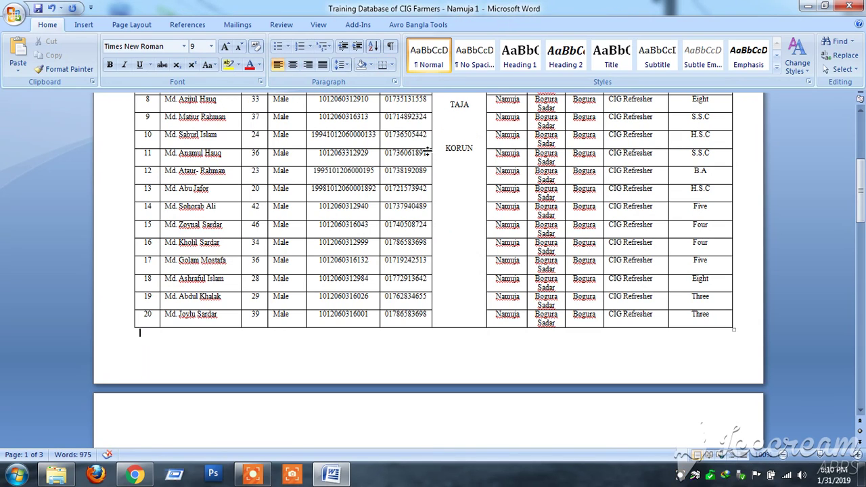
left_click(481, 154)
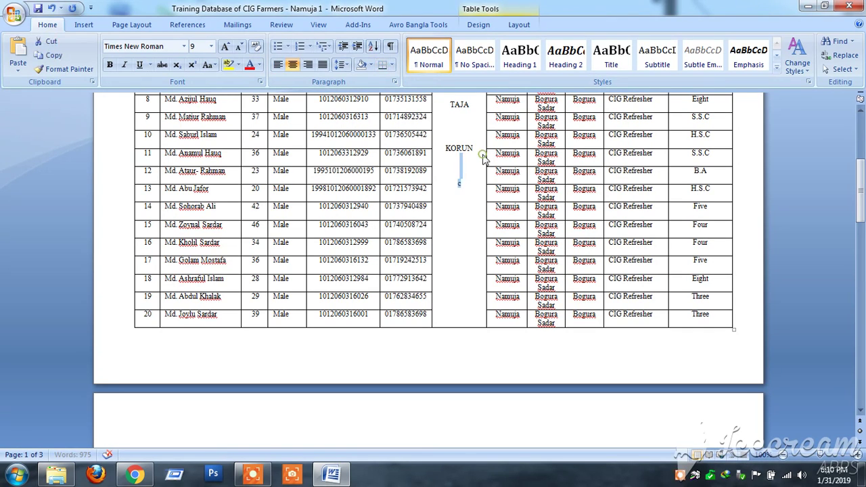
left_click_drag(460, 183, 483, 158)
key("BackSpace")
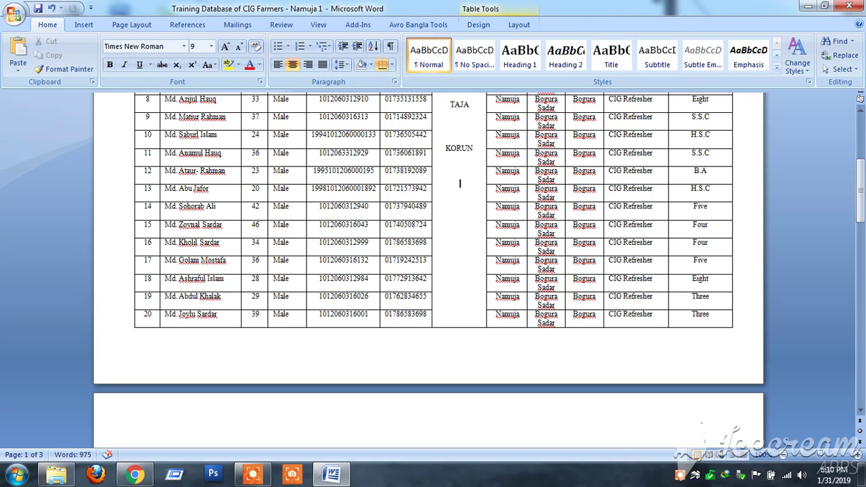
type("CIG")
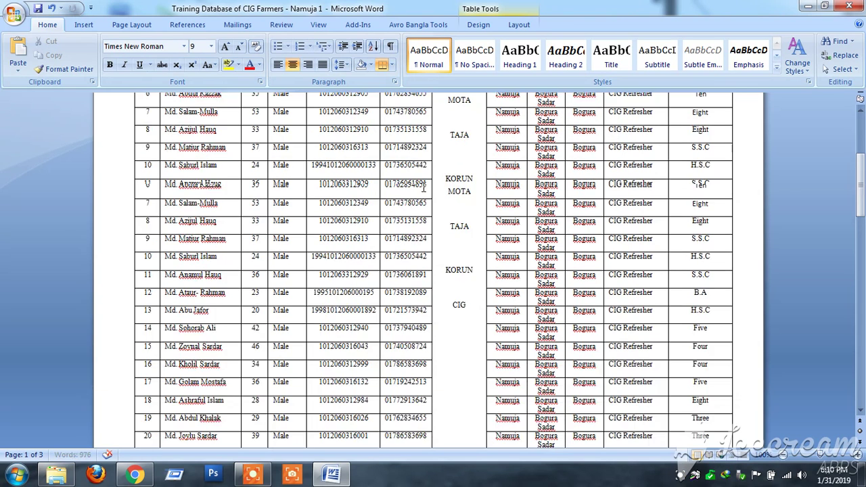
Push the whole list of CIG names several lines further down the cell
scroll(463, 225, "up", 5)
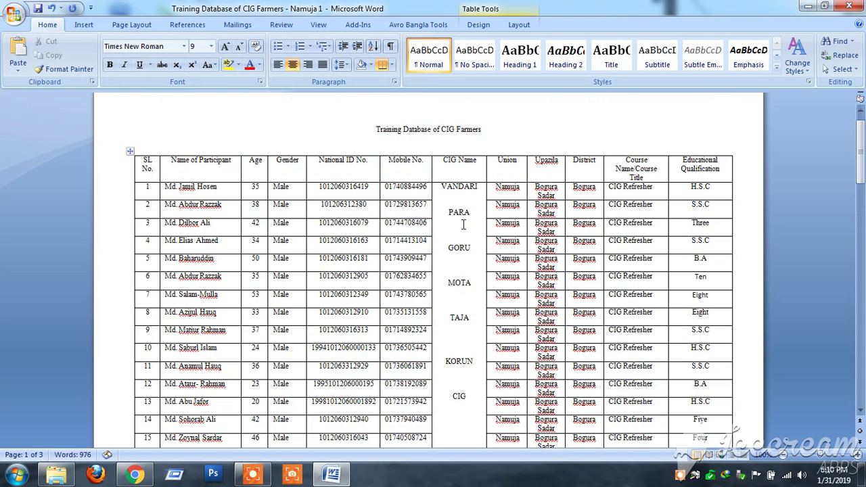
left_click(440, 187)
key("Return")
key("Return")
key("Return")
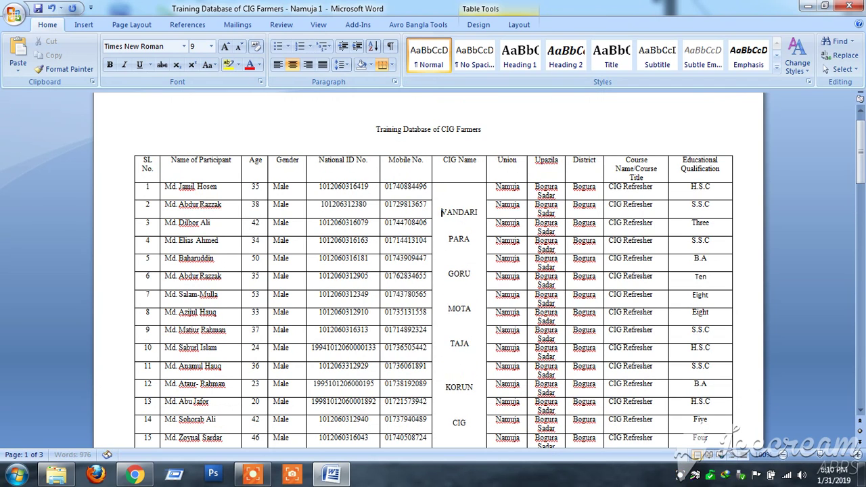
key("Return")
scroll(474, 244, "down", 3)
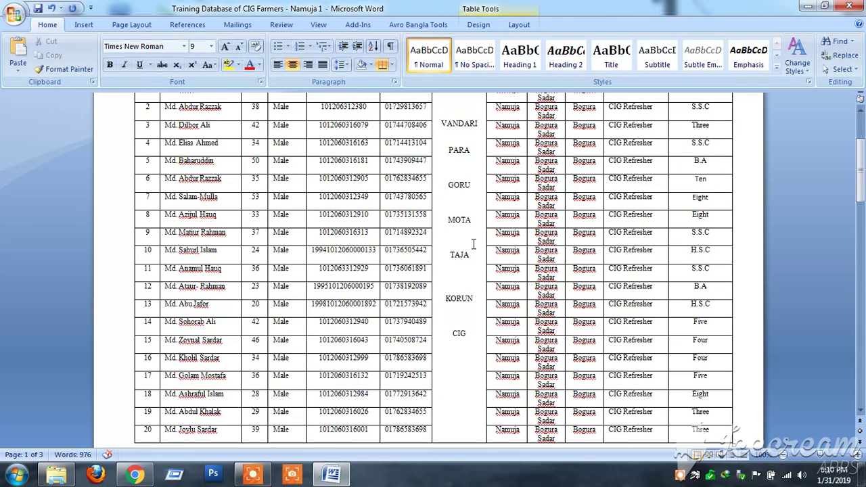
key("Return")
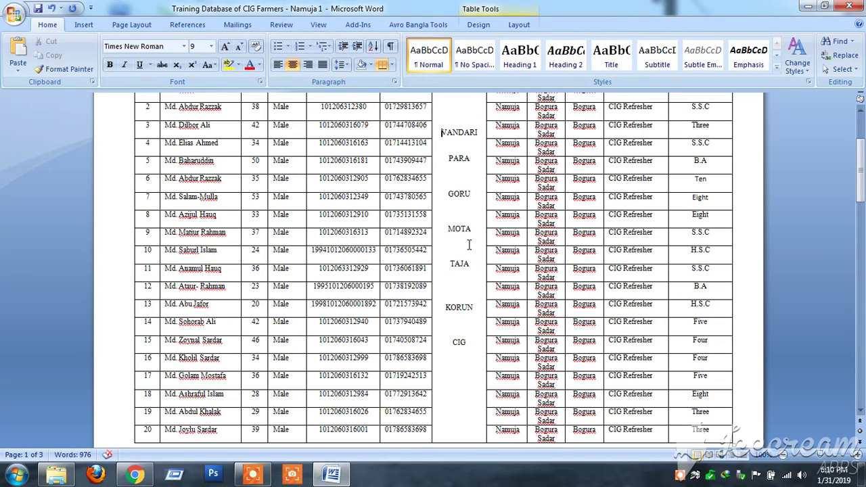
key("Return")
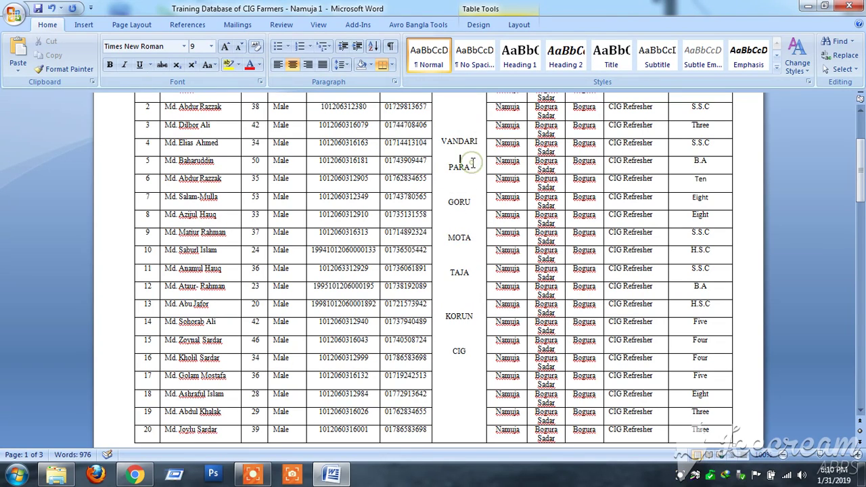
key("Return")
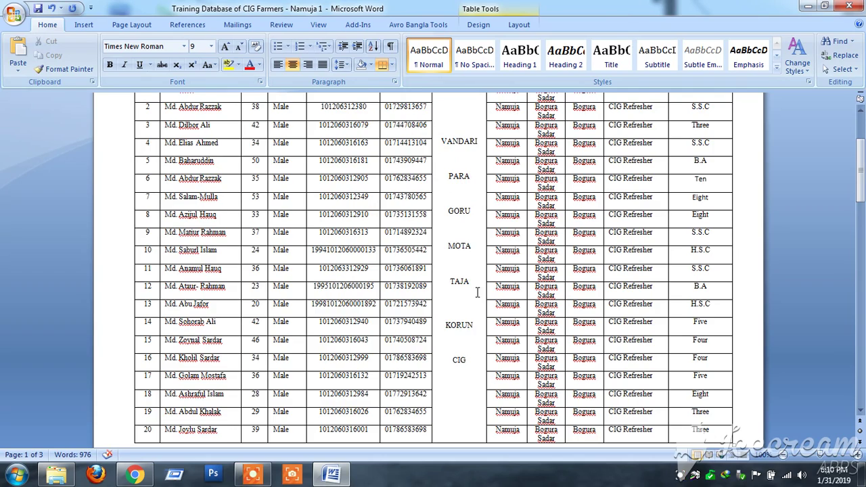
scroll(473, 296, "down", 5)
scroll(473, 295, "up", 5)
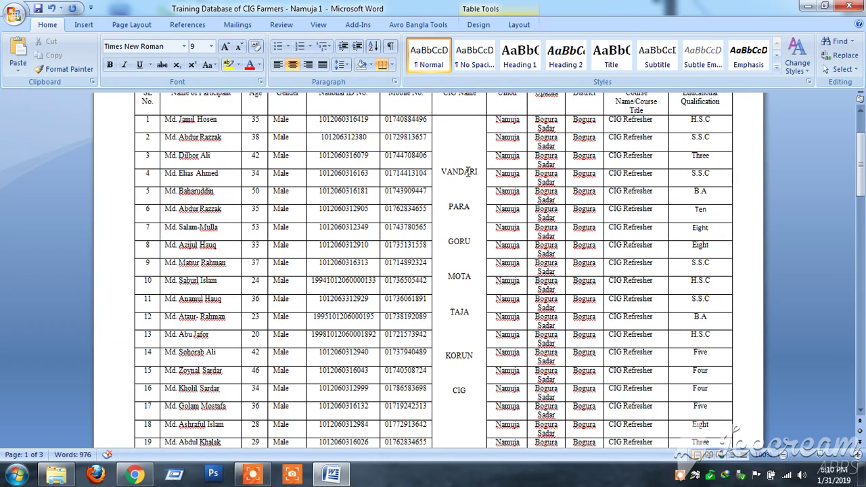
scroll(467, 173, "down", 4)
scroll(467, 203, "down", 3)
scroll(466, 237, "down", 5)
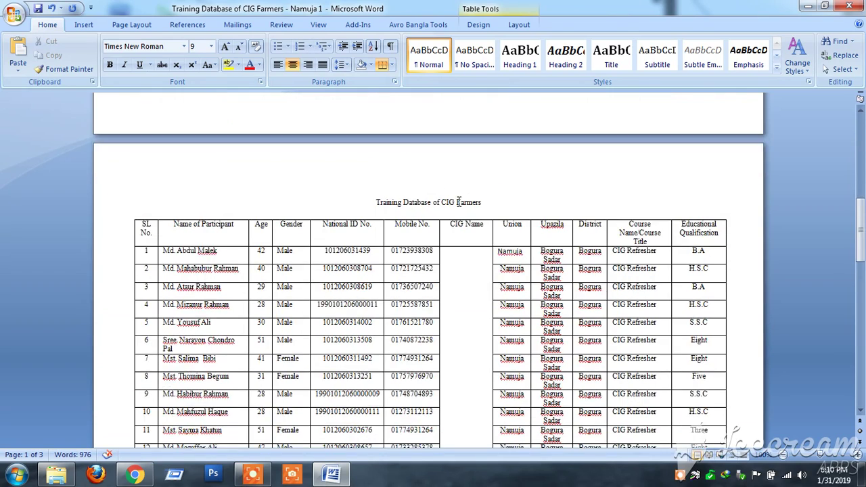
scroll(466, 248, "down", 1)
left_click(466, 248)
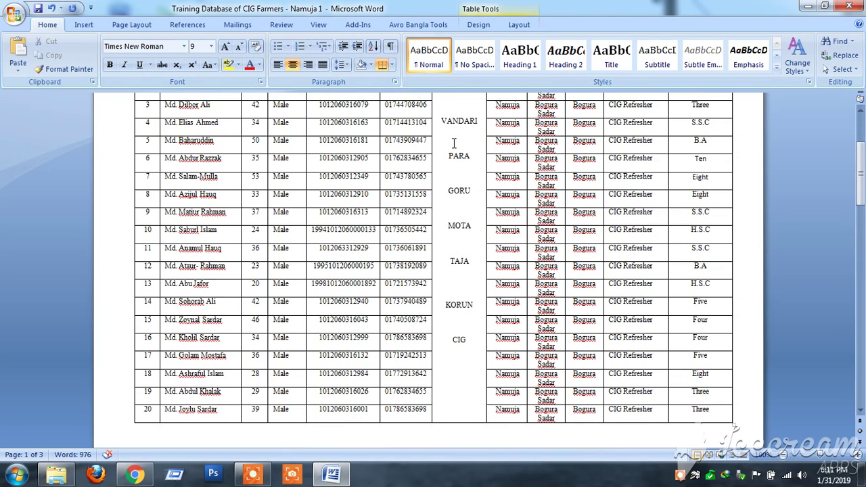
Copy the page-1 CIG names VANDARI to CIG into the page-2 CIG Name cell
left_click_drag(441, 122, 458, 353)
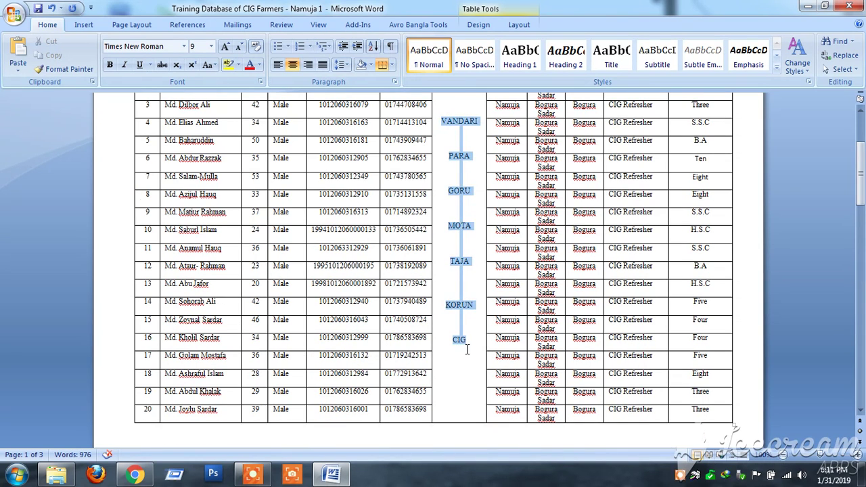
scroll(469, 345, "down", 2)
scroll(469, 332, "down", 10)
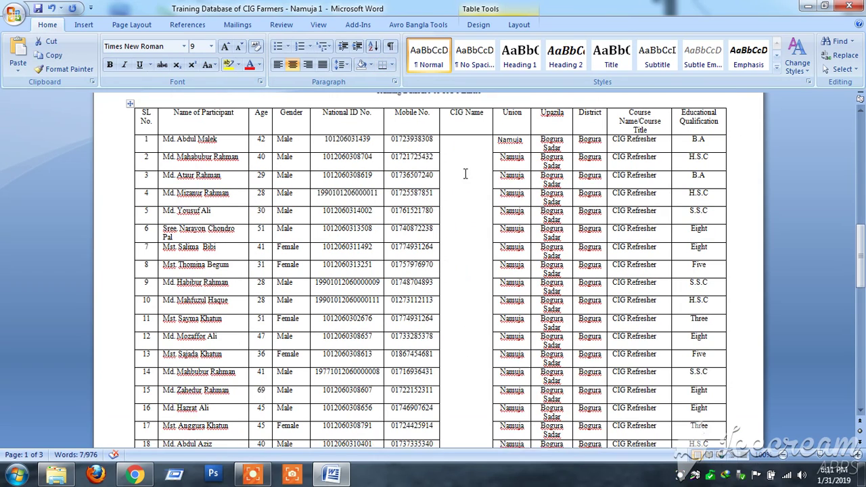
left_click(466, 157)
key("ctrl+v")
Paste the CIG names into the page-3 table and push them further down the column
scroll(479, 195, "down", 6)
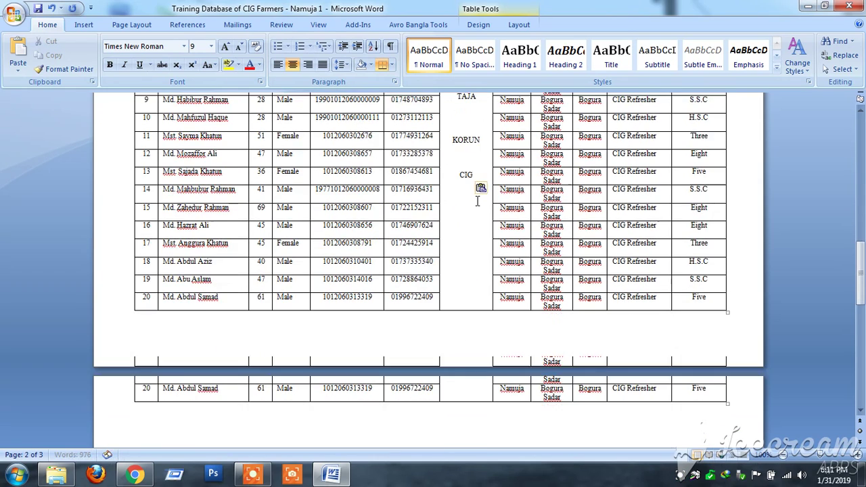
scroll(467, 217, "down", 10)
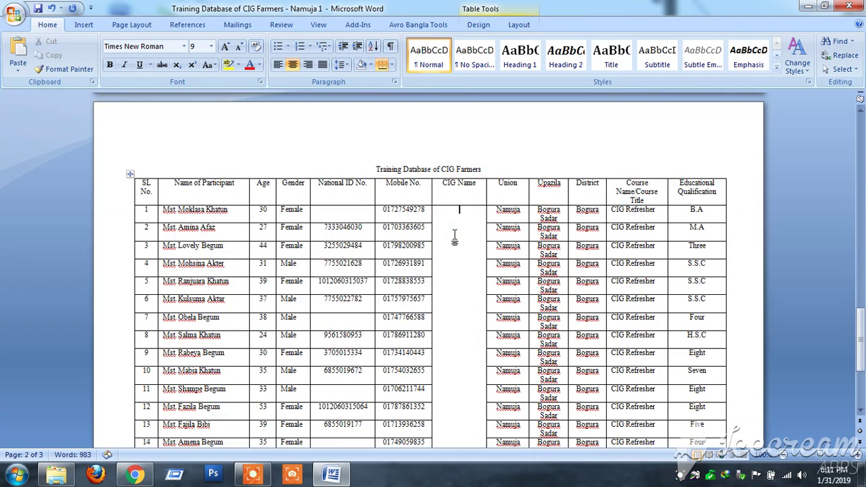
key("ctrl+v")
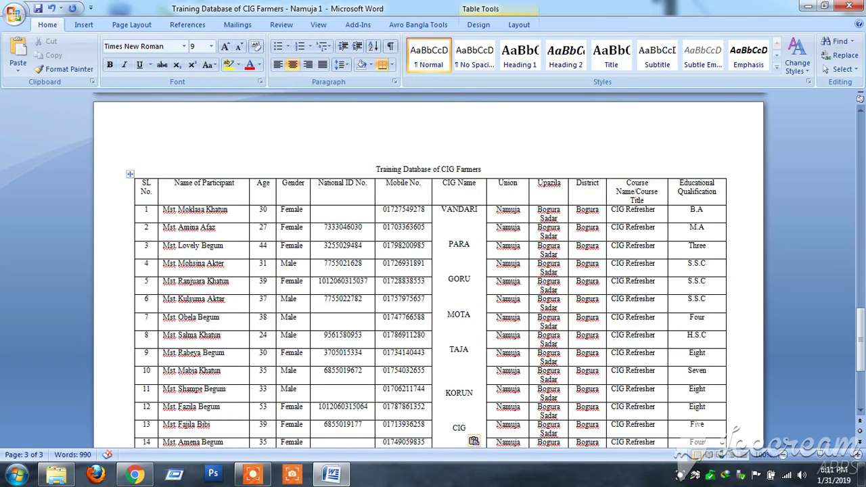
left_click(441, 209)
key("Return")
key("Return")
key("Return")
key("Return")
key("Return")
key("Return")
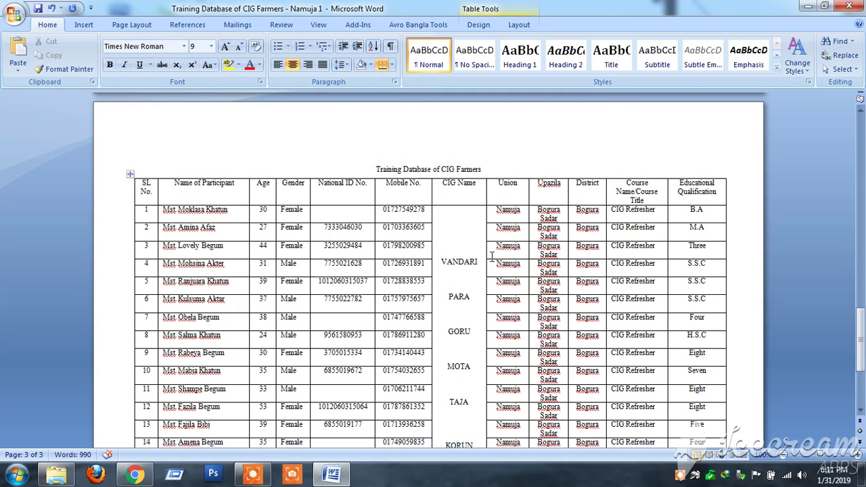
scroll(451, 242, "down", 5)
scroll(452, 242, "up", 10)
scroll(451, 242, "up", 5)
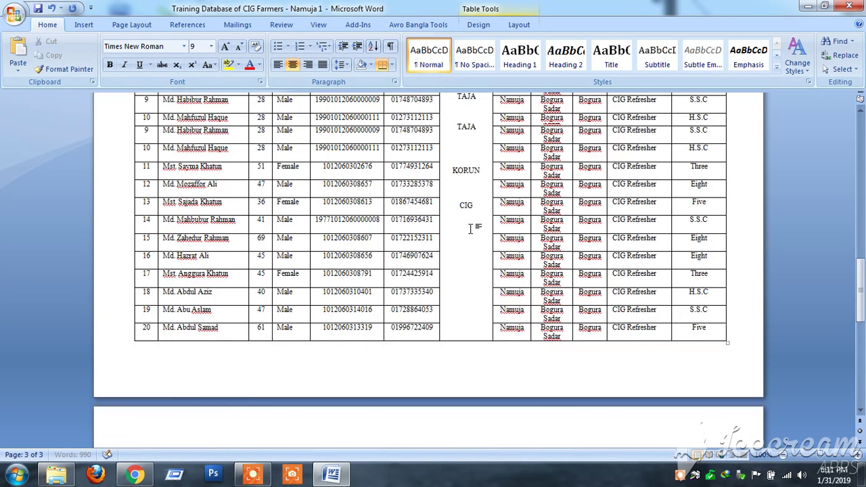
scroll(451, 237, "up", 15)
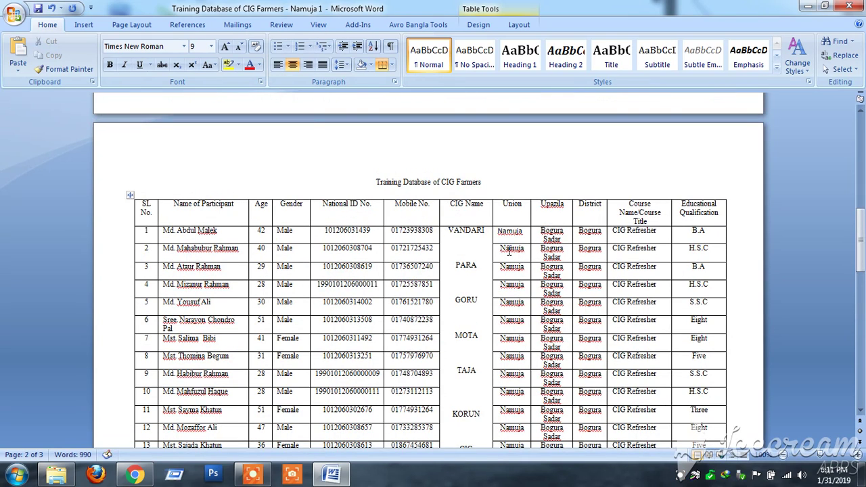
Push the page-2 CIG names down a line and enlarge the page-2 title to 12 pt
key("Return")
key("Return")
key("Return")
key("Return")
key("Return")
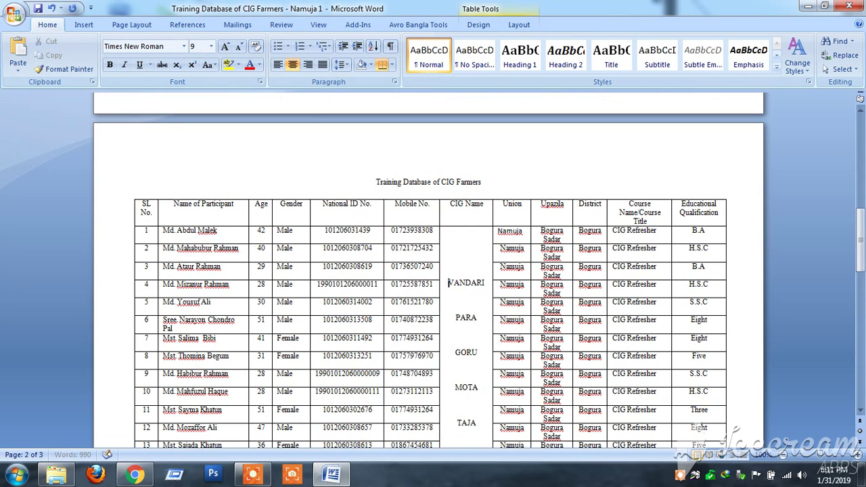
triple_click(481, 181)
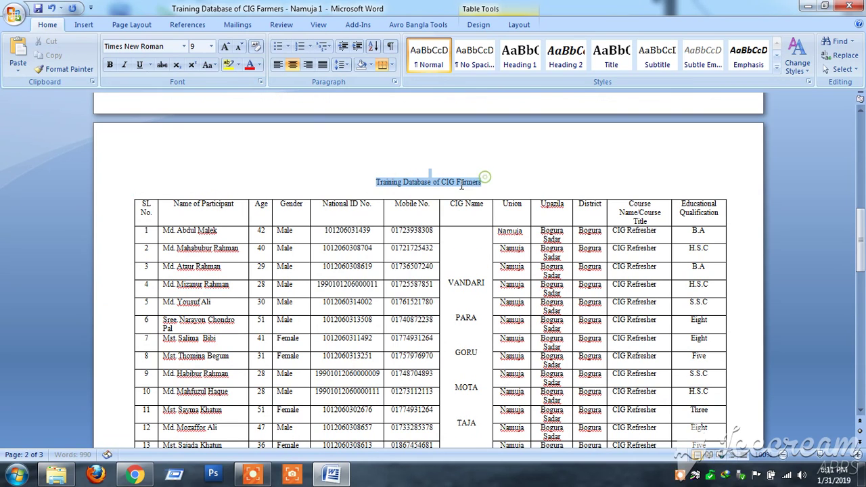
left_click(499, 183)
triple_click(375, 182)
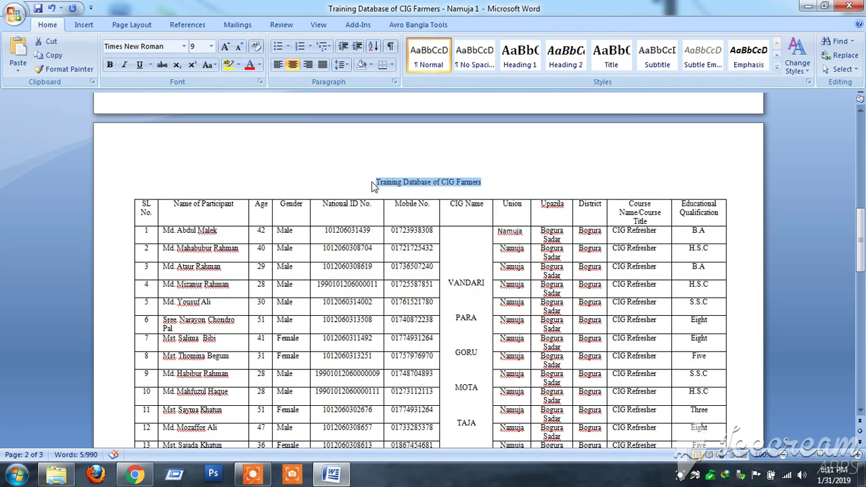
key("ctrl+bracketright")
key("ctrl+bracketright")
key("ctrl+bracketright")
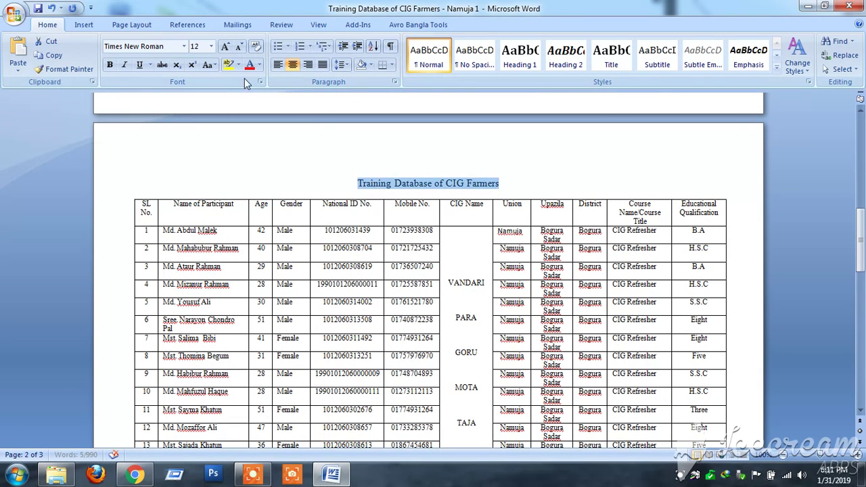
Remove the blank line above the page-3 title, then centre and enlarge that title
scroll(295, 180, "down", 1)
scroll(294, 180, "down", 10)
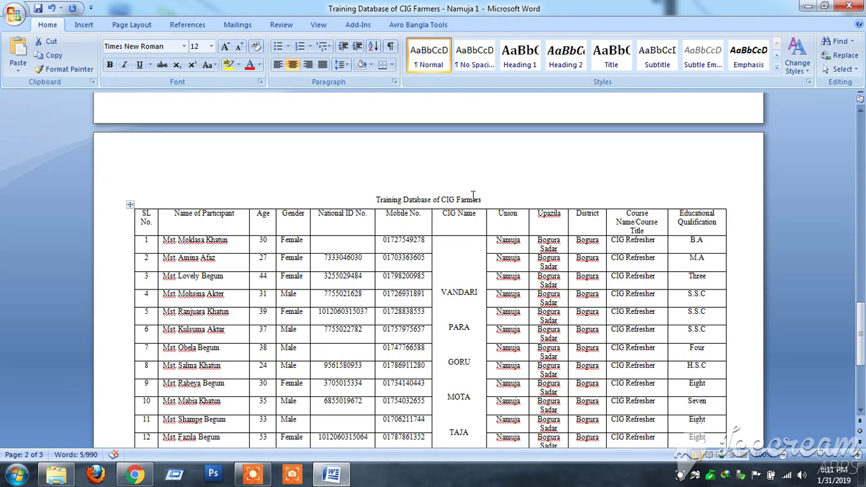
left_click(353, 183)
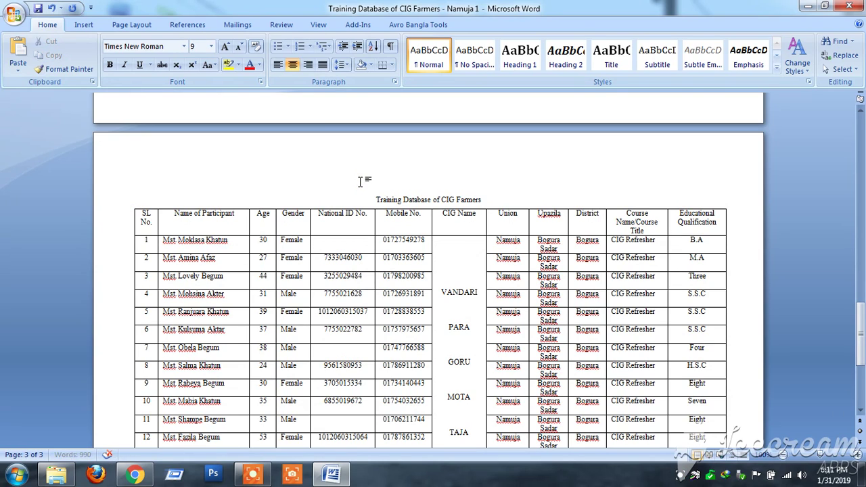
key("ctrl+l")
key("Delete")
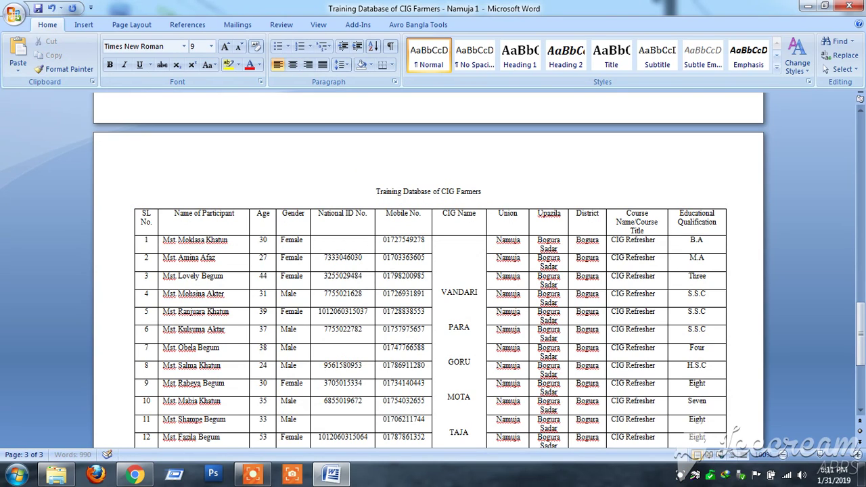
left_click_drag(483, 192, 376, 190)
key("ctrl+e")
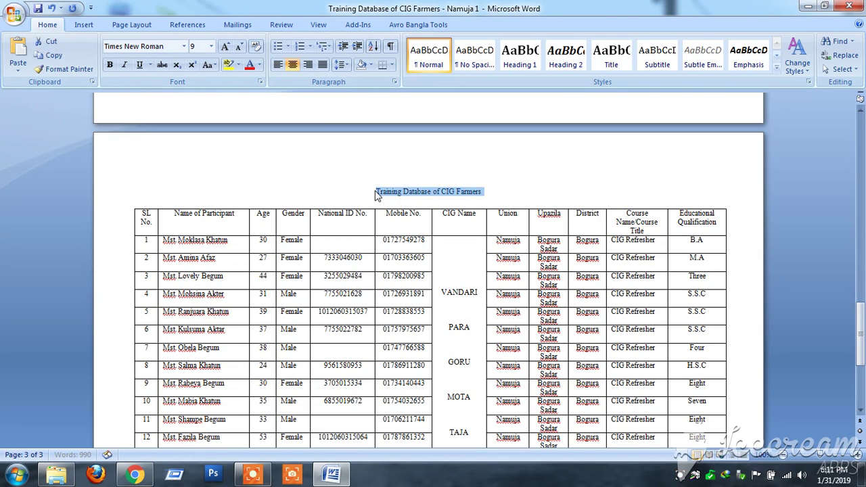
key("ctrl+shift+period")
key("ctrl+shift+period")
key("ctrl+shift+period")
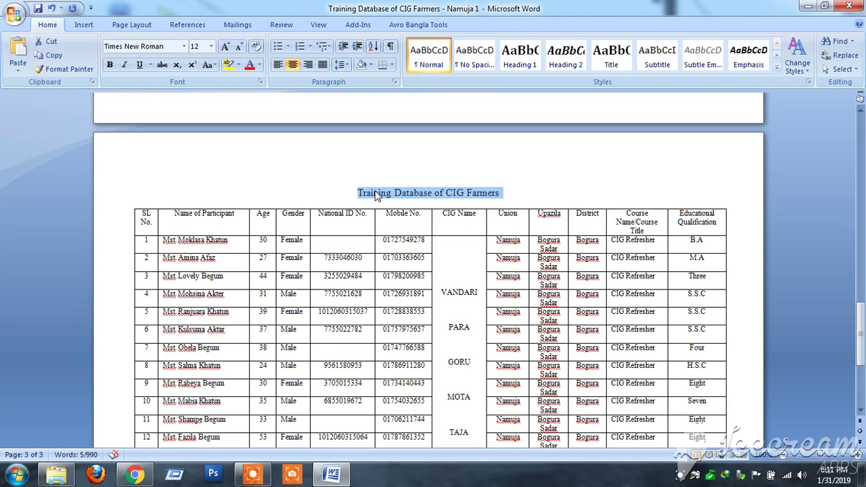
key("ctrl+shift+comma")
Enlarge the page-1 title to 12 pt and save the document
scroll(450, 210, "up", 5)
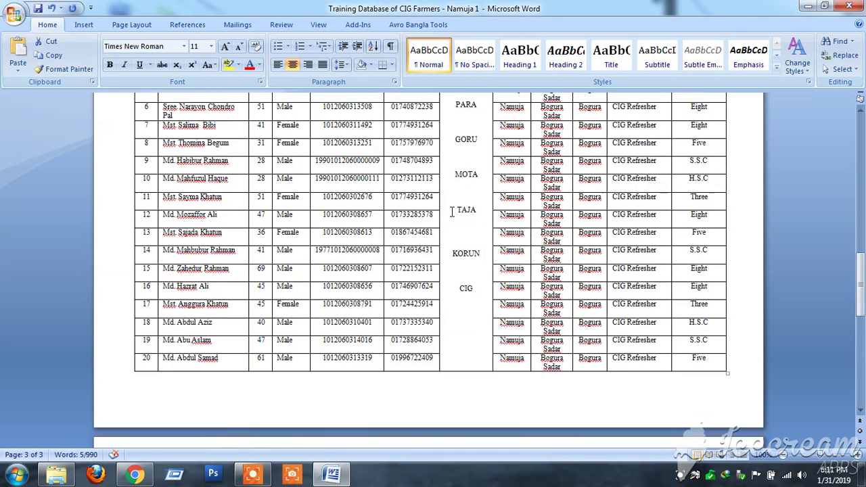
scroll(450, 210, "up", 5)
scroll(452, 212, "up", 5)
scroll(452, 212, "up", 10)
left_click_drag(482, 155, 377, 155)
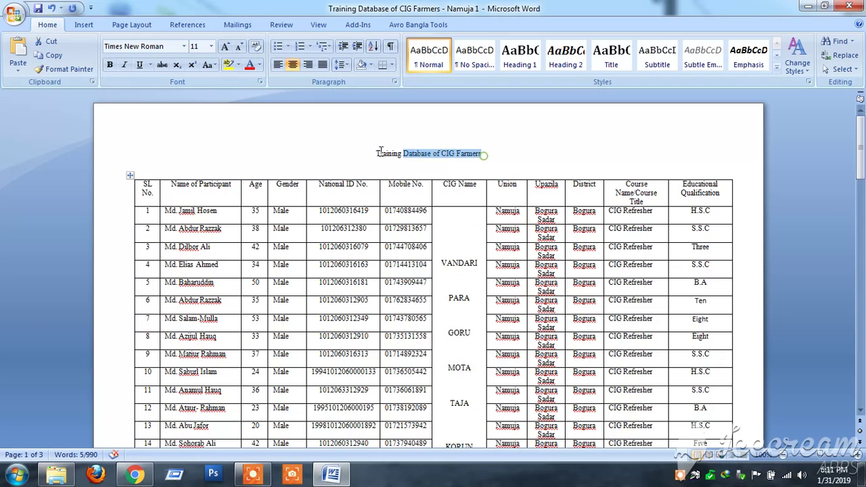
key("ctrl+shift+period")
key("ctrl+shift+period")
key("ctrl+shift+period")
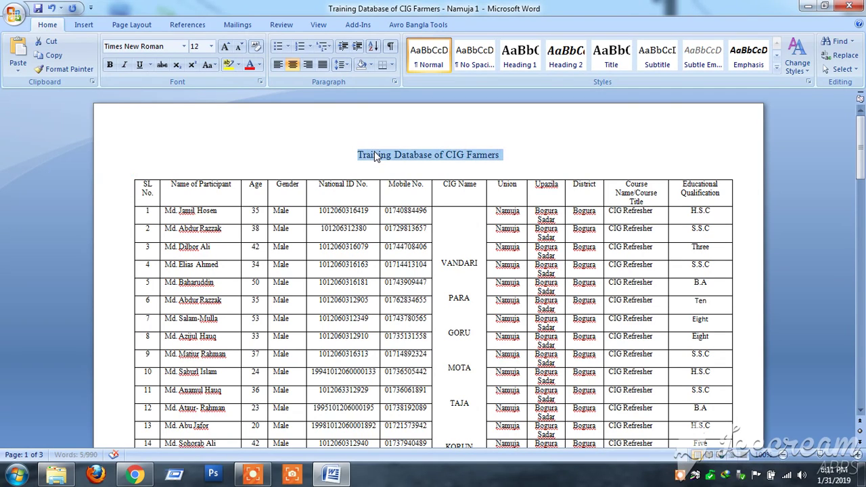
key("ctrl+bracketright")
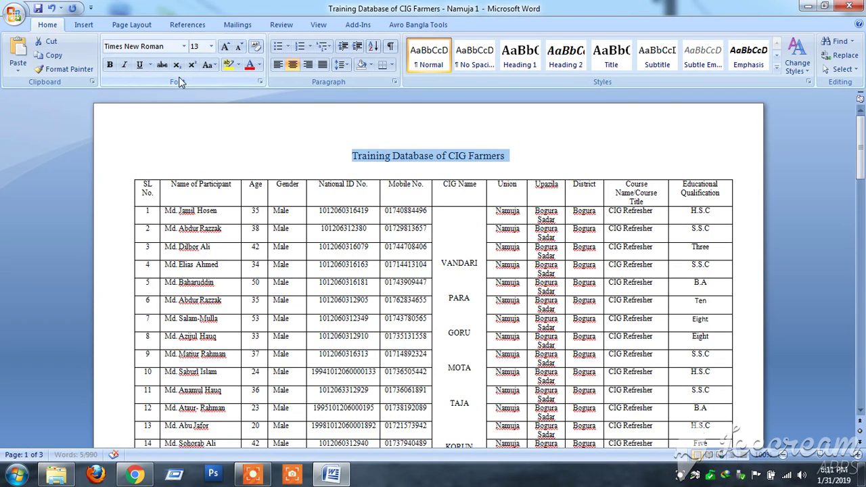
key("ctrl+bracketleft")
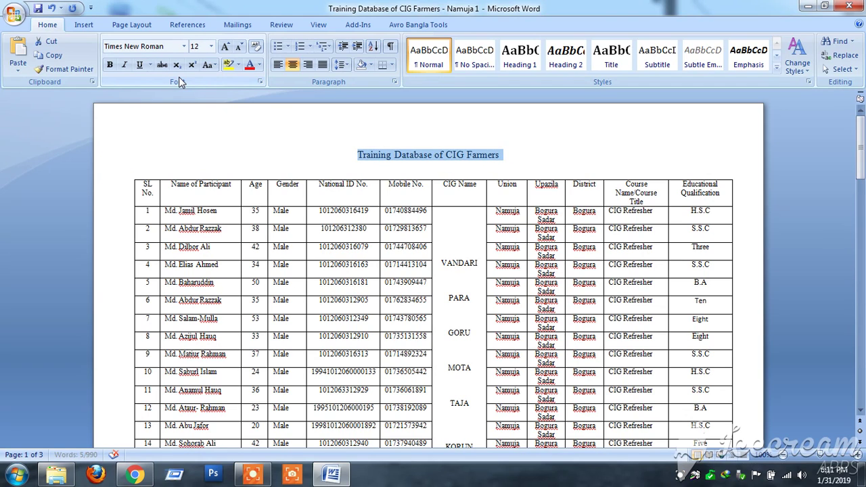
key("ctrl+s")
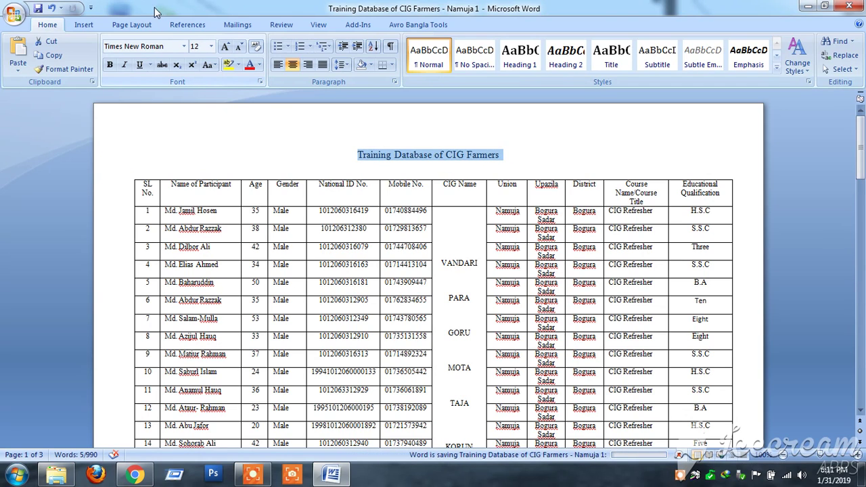
mouse_move(264, 481)
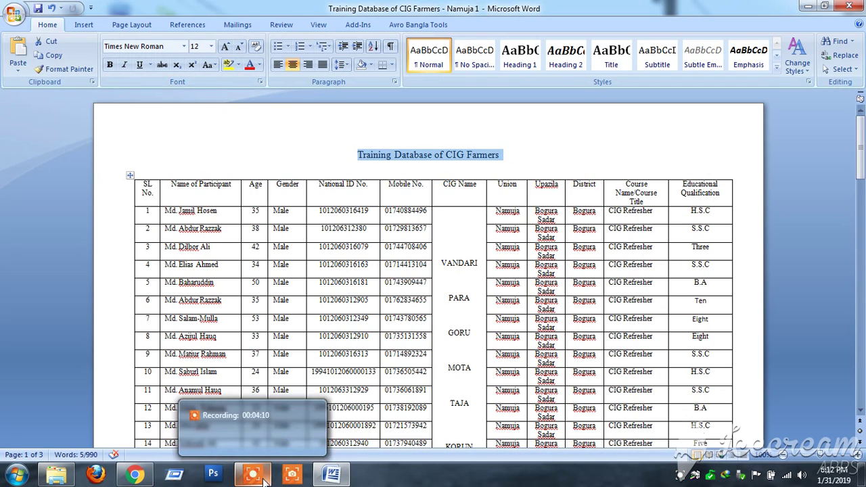